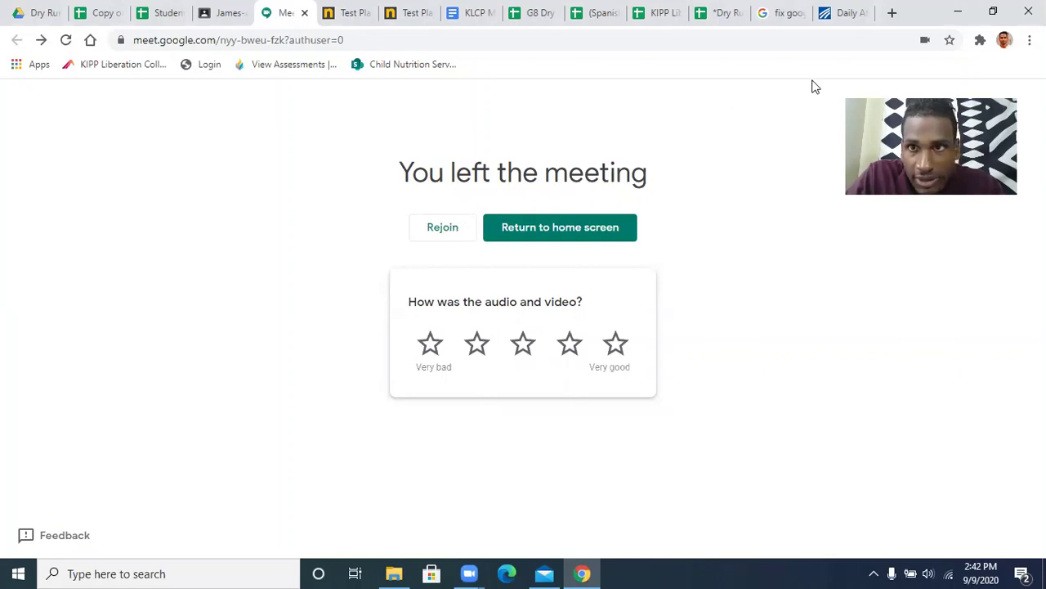
Open a new Chrome tab and launch Google Slides from the Google apps grid
click(891, 13)
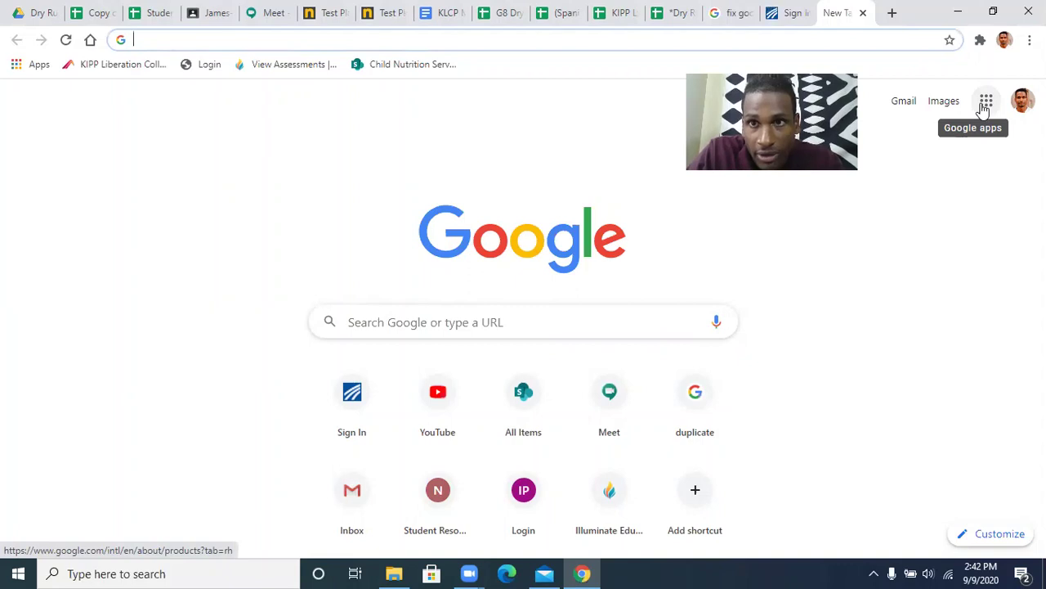
click(985, 102)
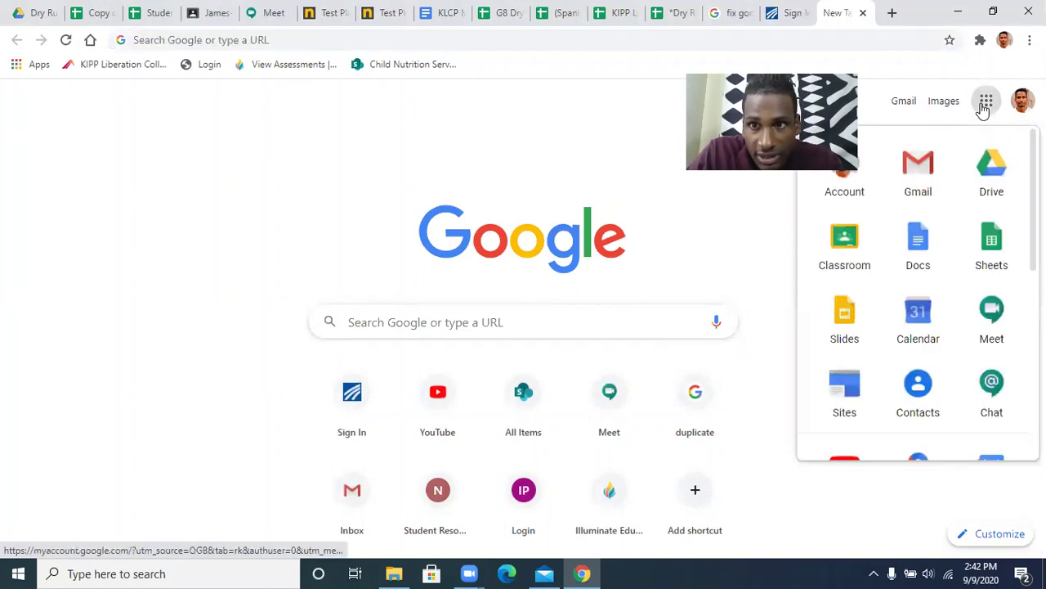
click(843, 322)
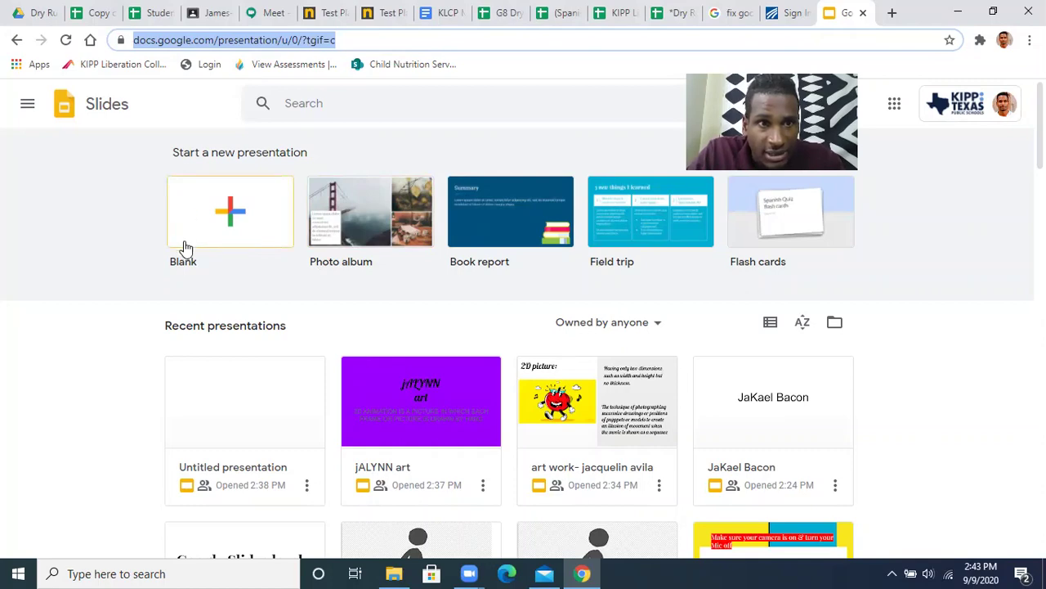
Start a blank presentation and title its first slide 'How to make a slide'
click(234, 214)
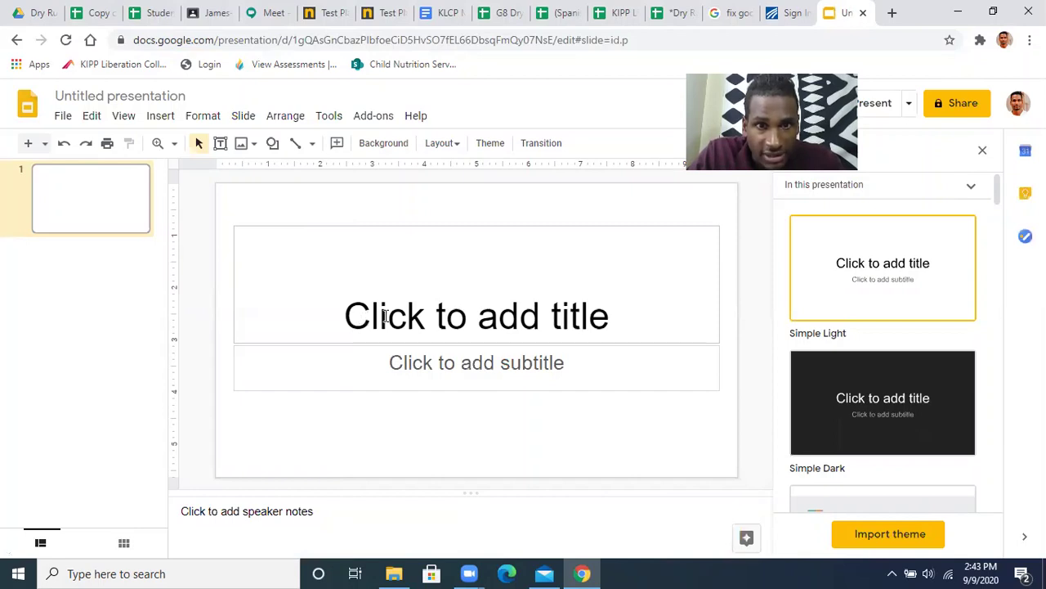
click(586, 321)
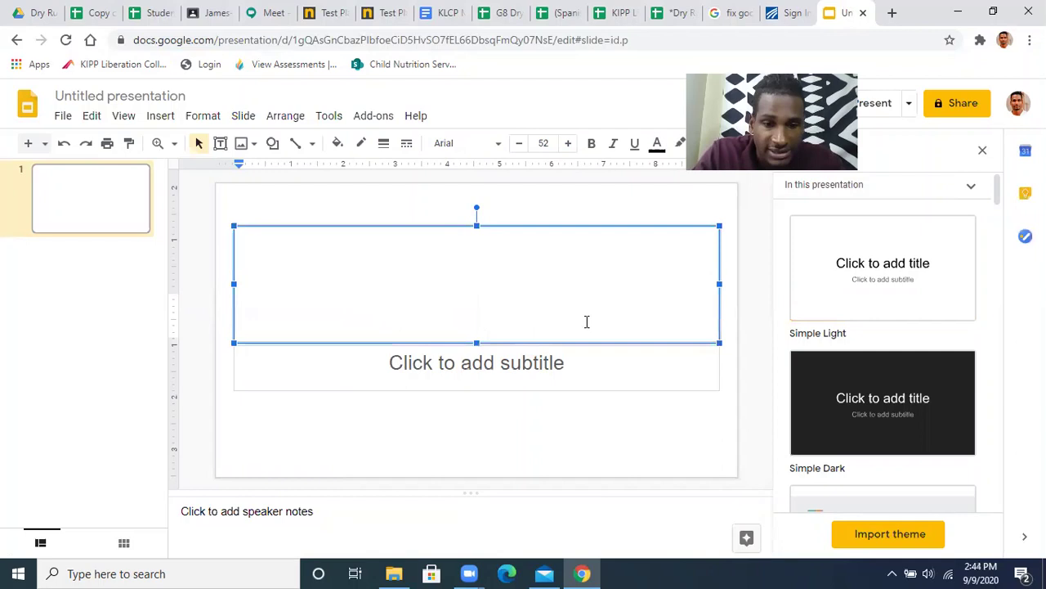
text(wha)
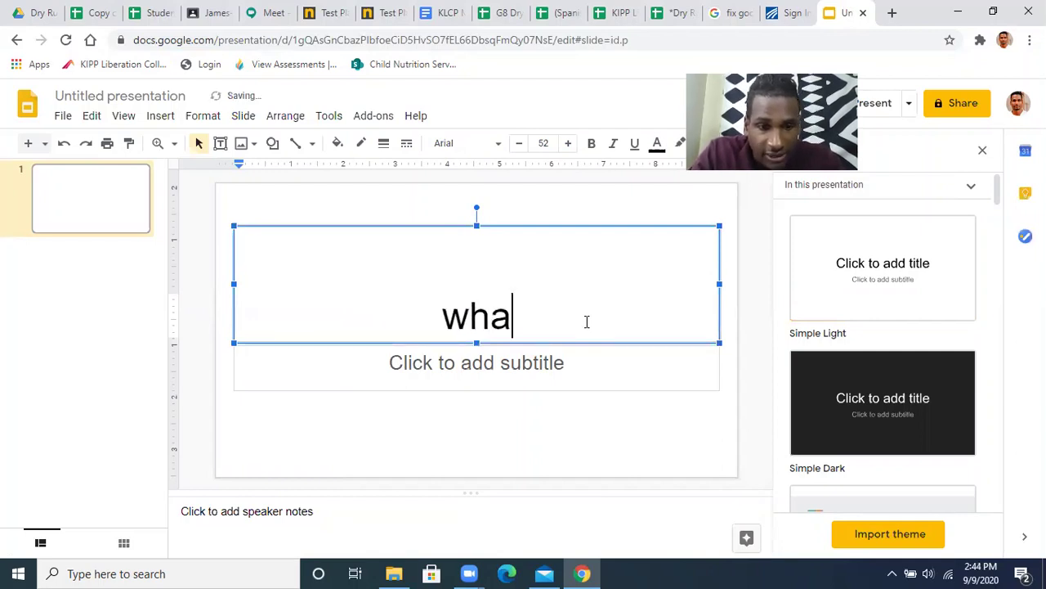
text(t)
key(BackSpace)
key(BackSpace)
key(BackSpace)
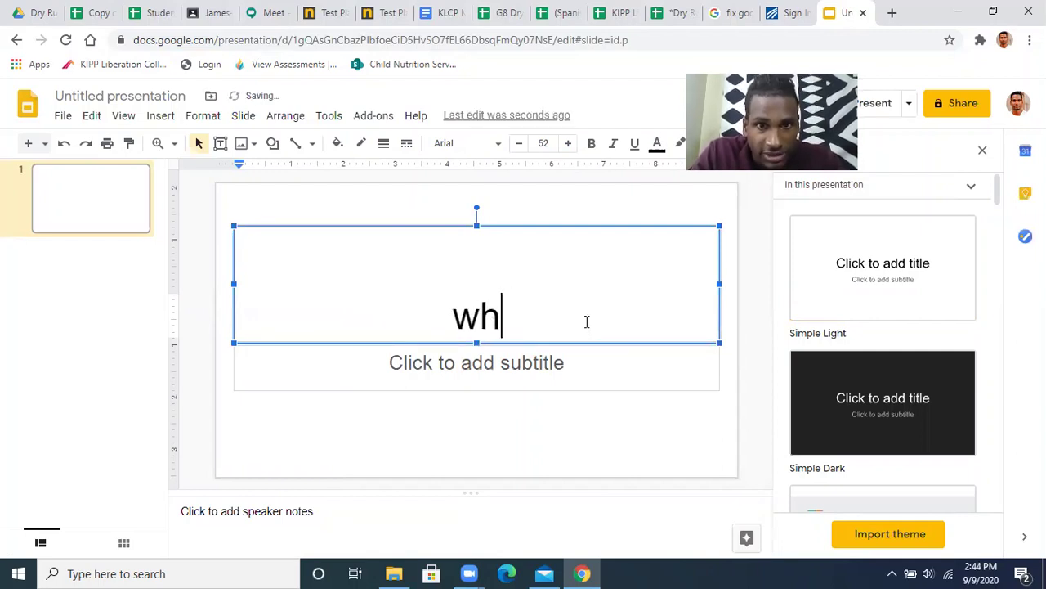
key(BackSpace)
key(BackSpace)
text(how)
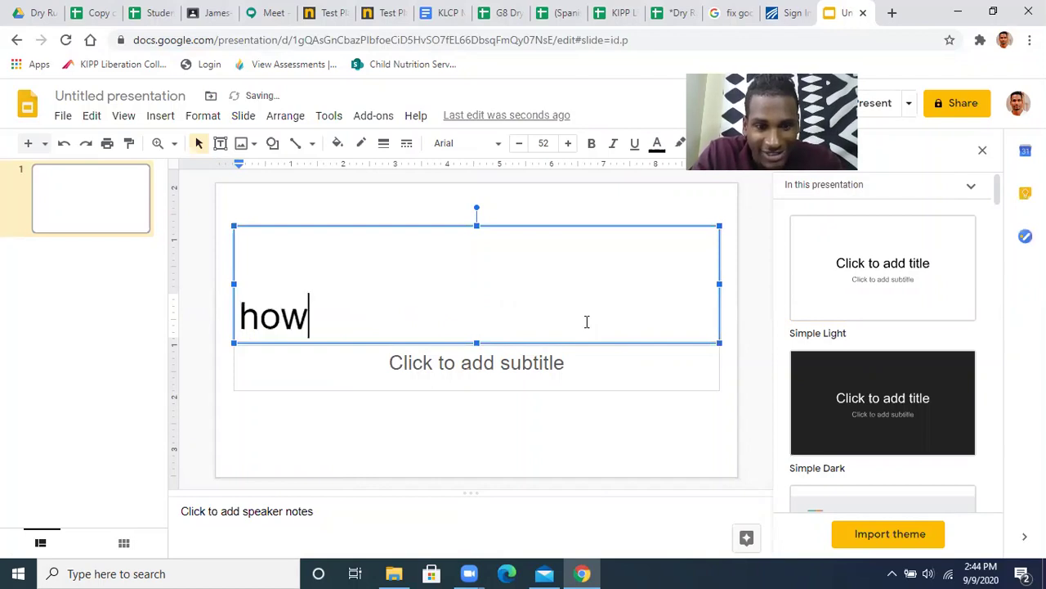
text(How to mak)
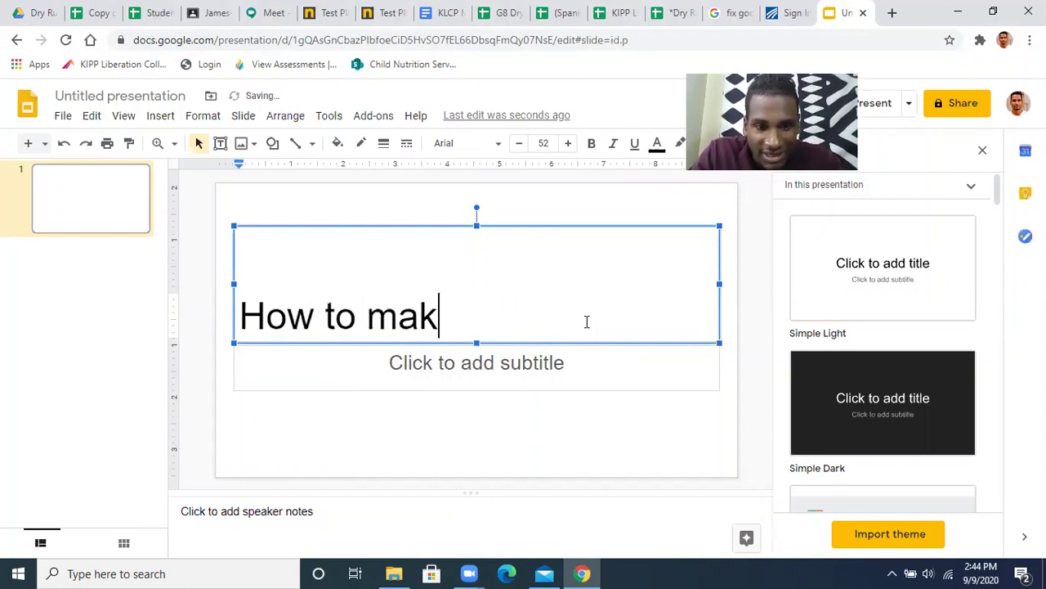
text(e a )
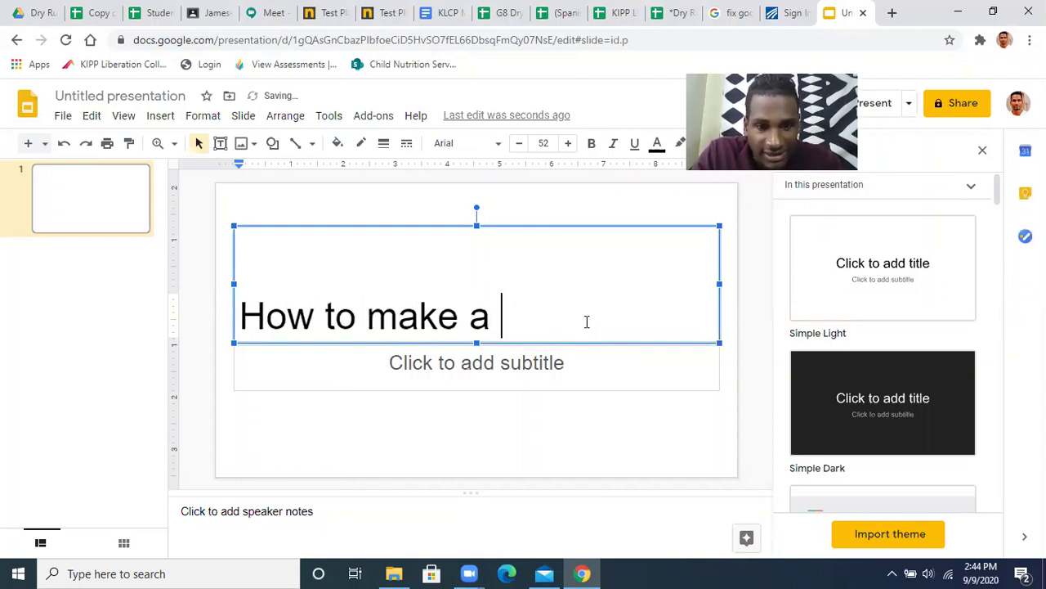
text(slide)
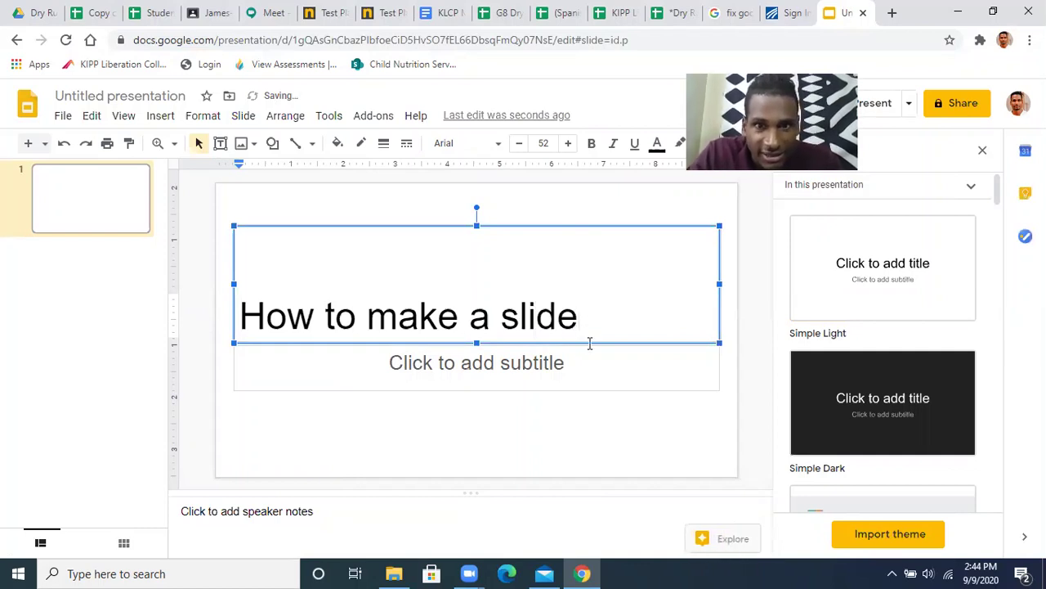
Delete the empty subtitle placeholder from the title slide
click(573, 409)
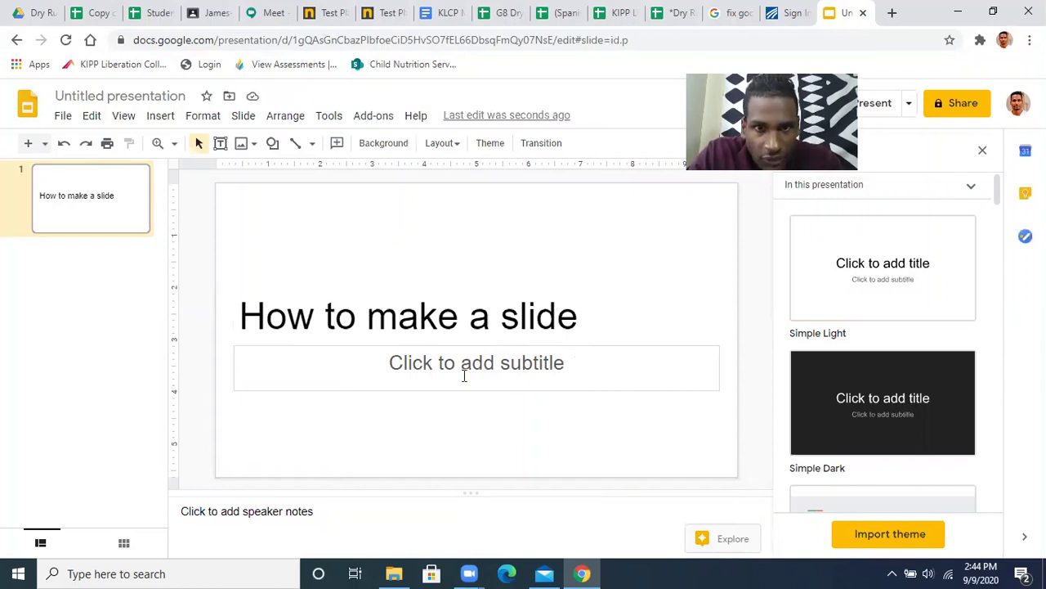
click(626, 345)
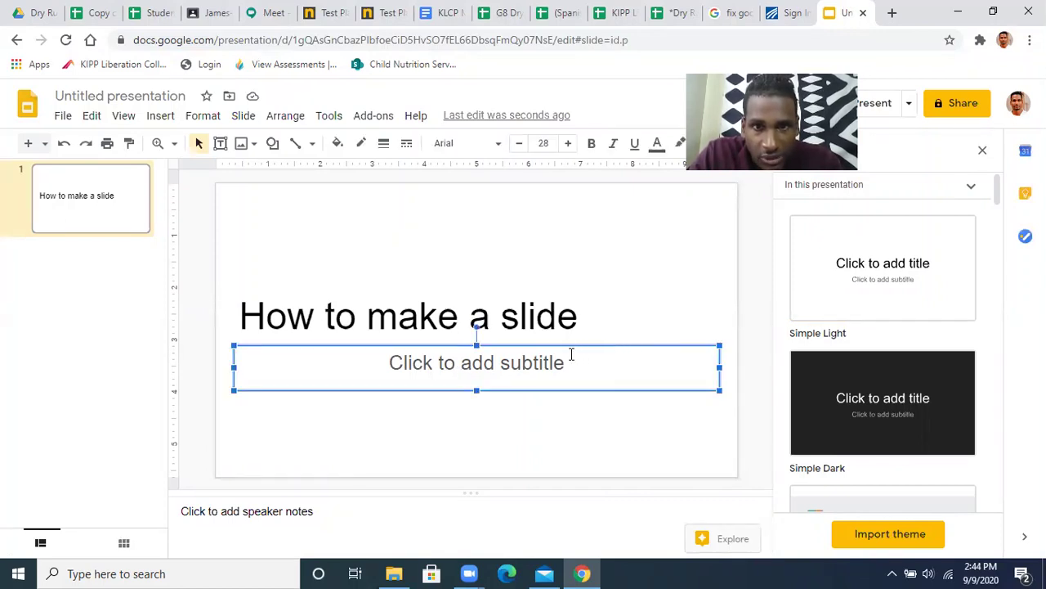
click(401, 431)
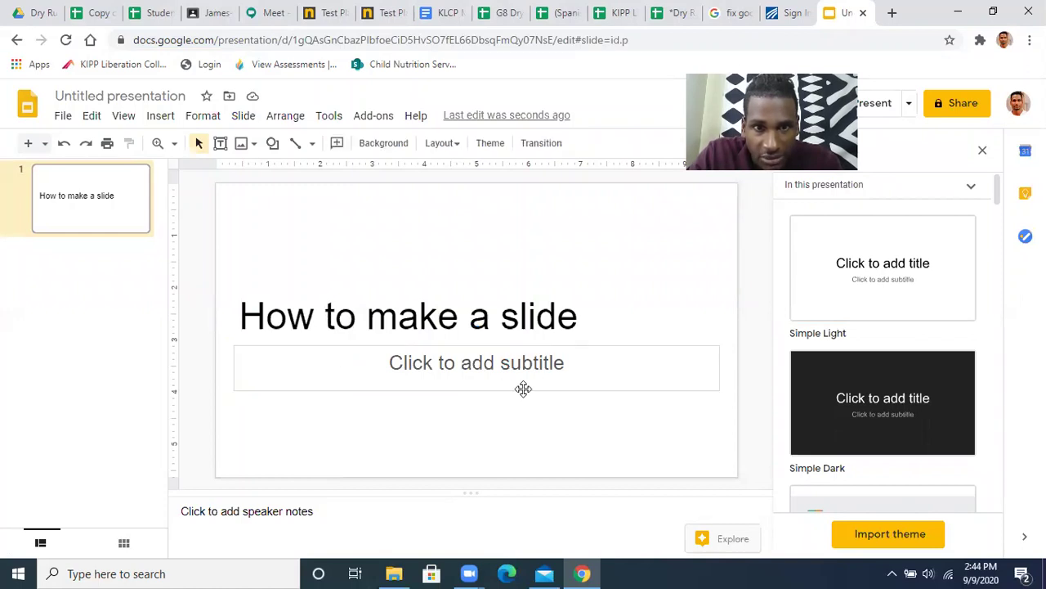
click(565, 390)
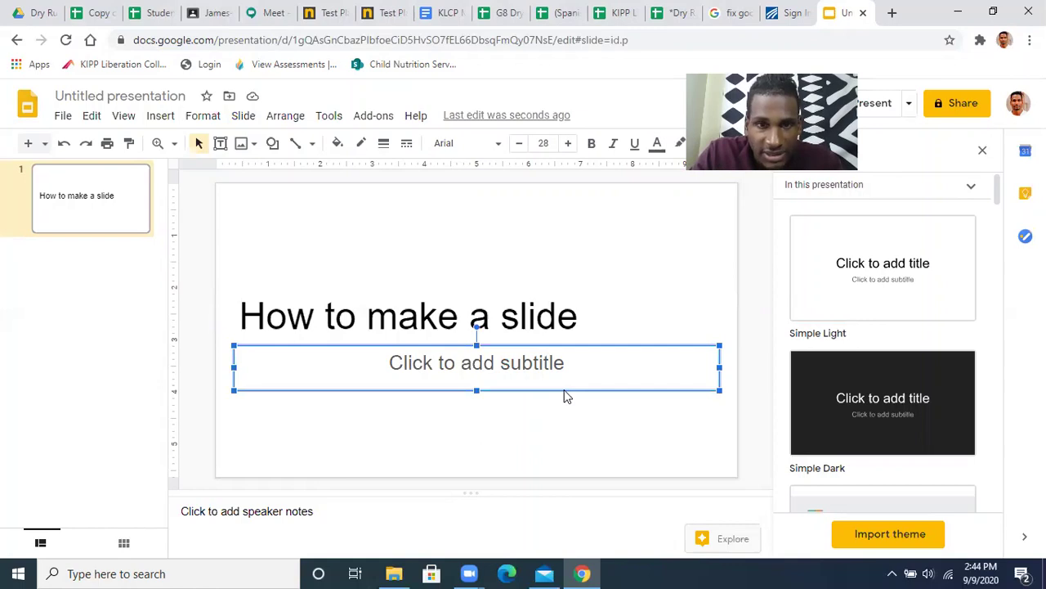
key(Delete)
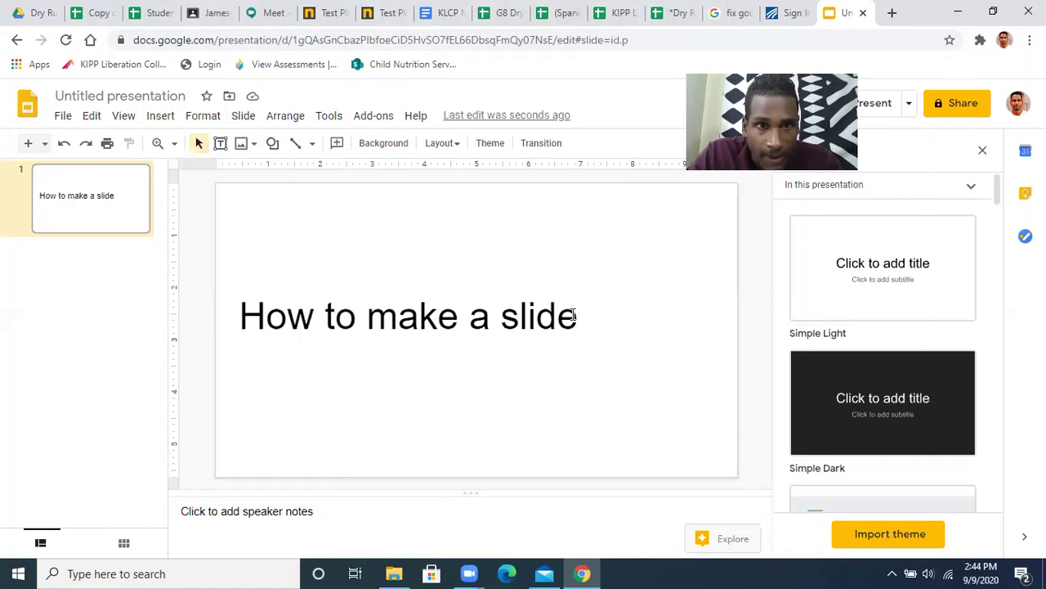
Draw a text box above the title and widen it across the slide
click(220, 144)
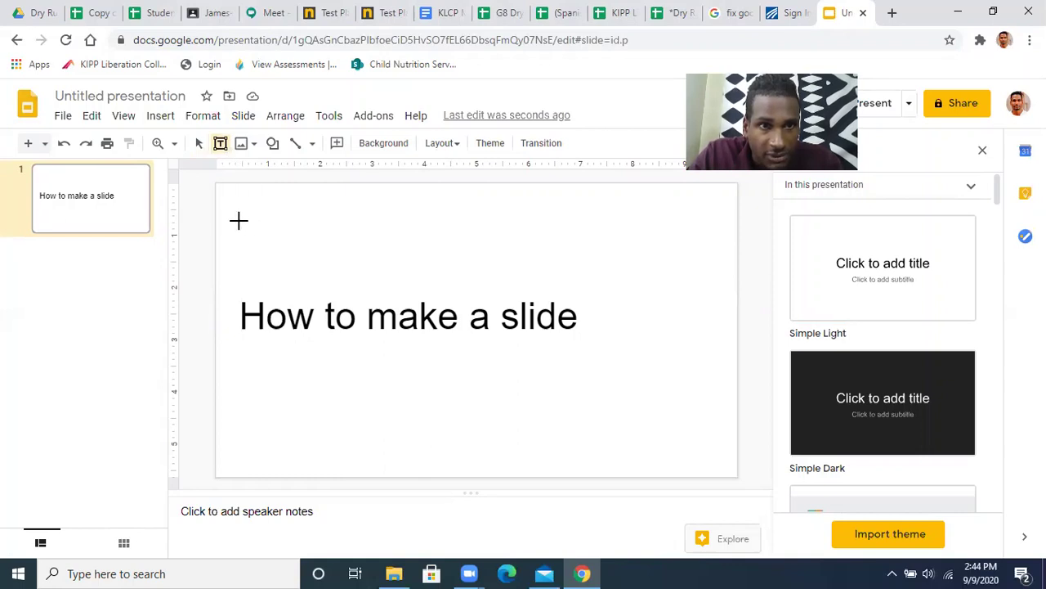
drag(239, 222, 444, 245)
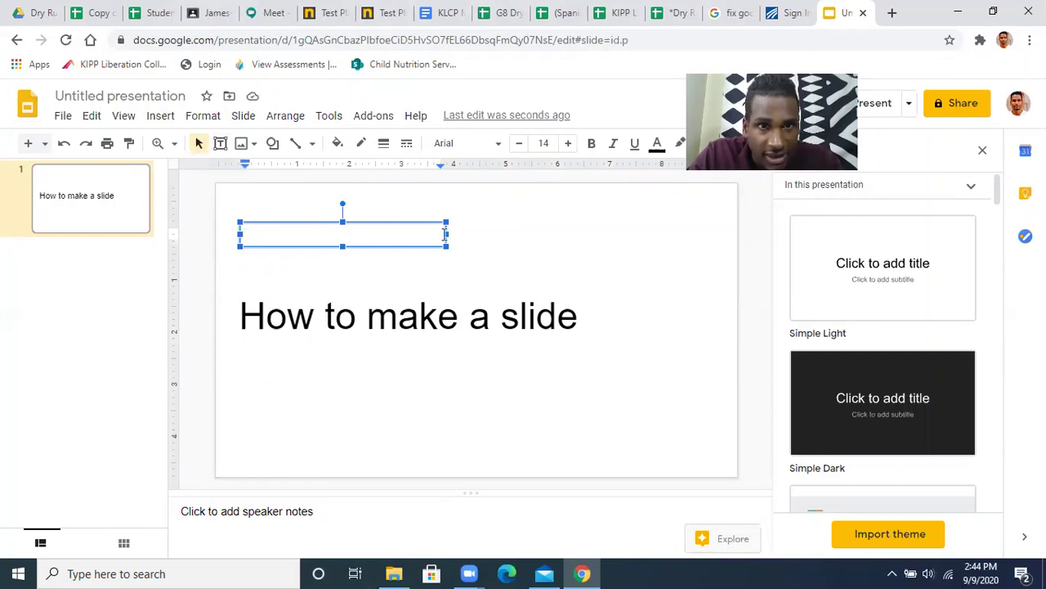
mouse_move(446, 244)
mouse_down()
mouse_move(715, 288)
mouse_move(565, 278)
mouse_move(448, 256)
mouse_move(534, 256)
mouse_move(717, 286)
mouse_up()
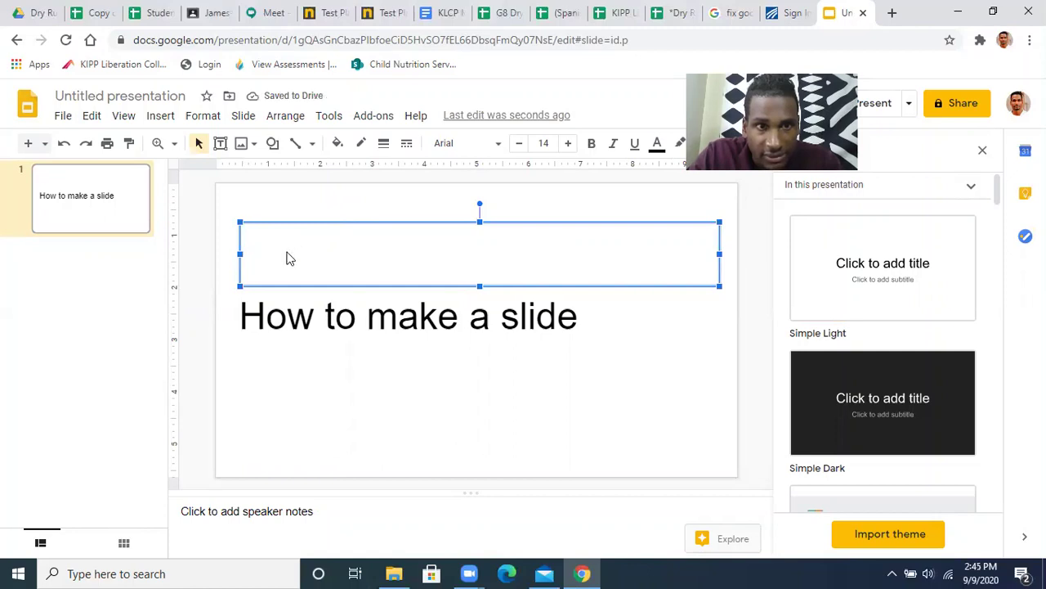
Type a string of random letters into the new top text box
click(285, 258)
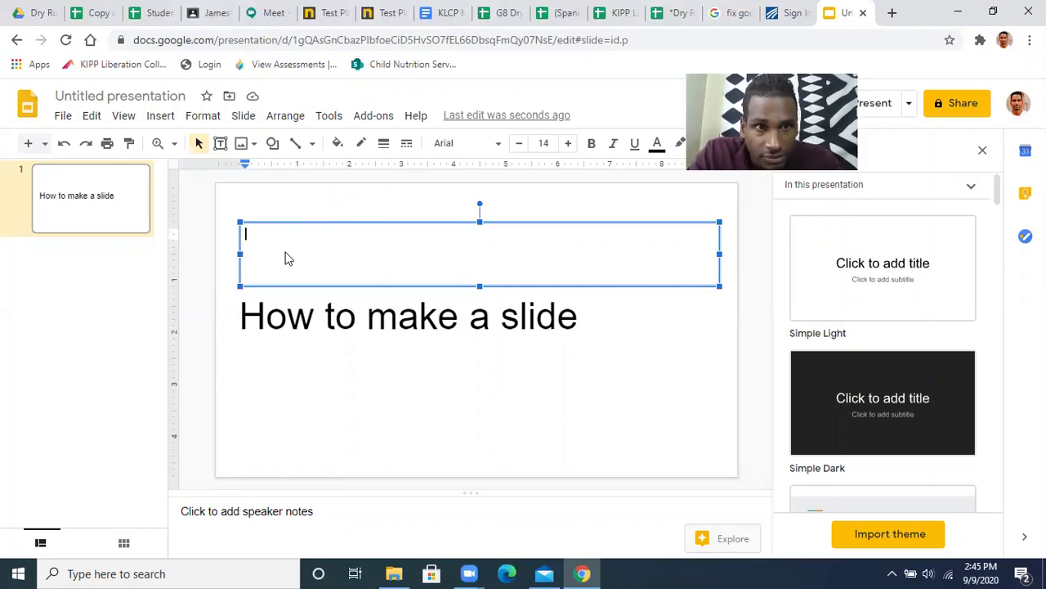
text(jakdnakjdsnkajsdfnkjdsfnklkjkndaskj)
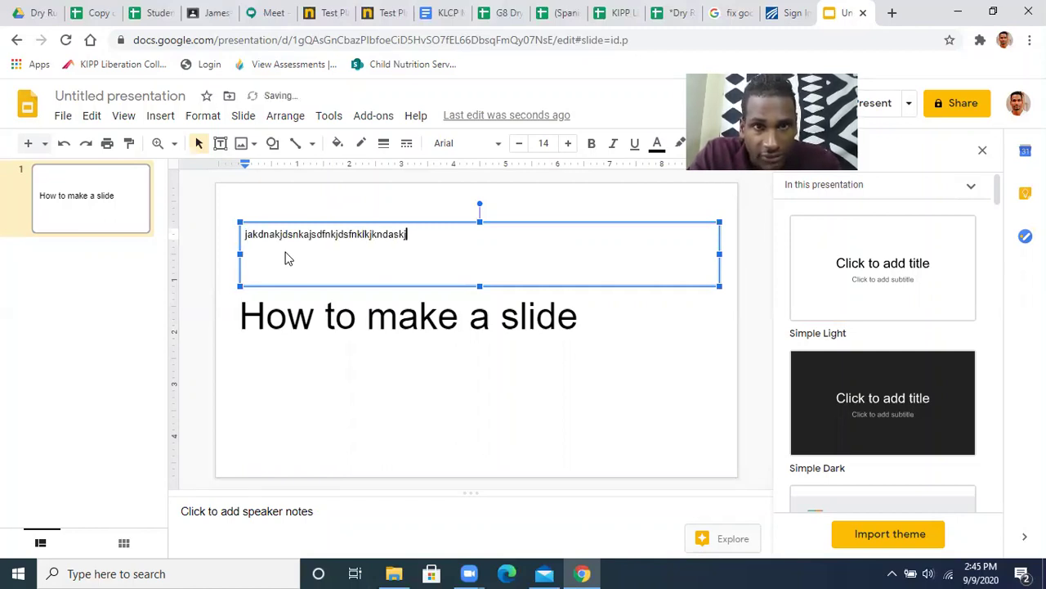
text(nsdkfjnsakdjfnkasjdfnkasnfkjasdnfsjdfnksjfdnkj)
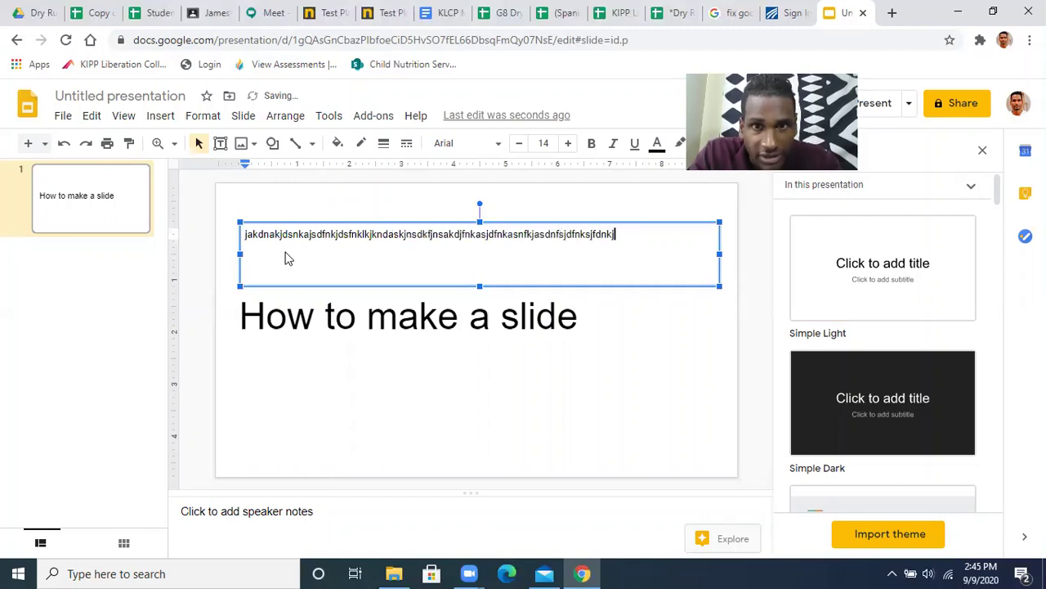
text(dnkjdfnksjdfnksjdfnksjdfnksjdfnksjdnksj)
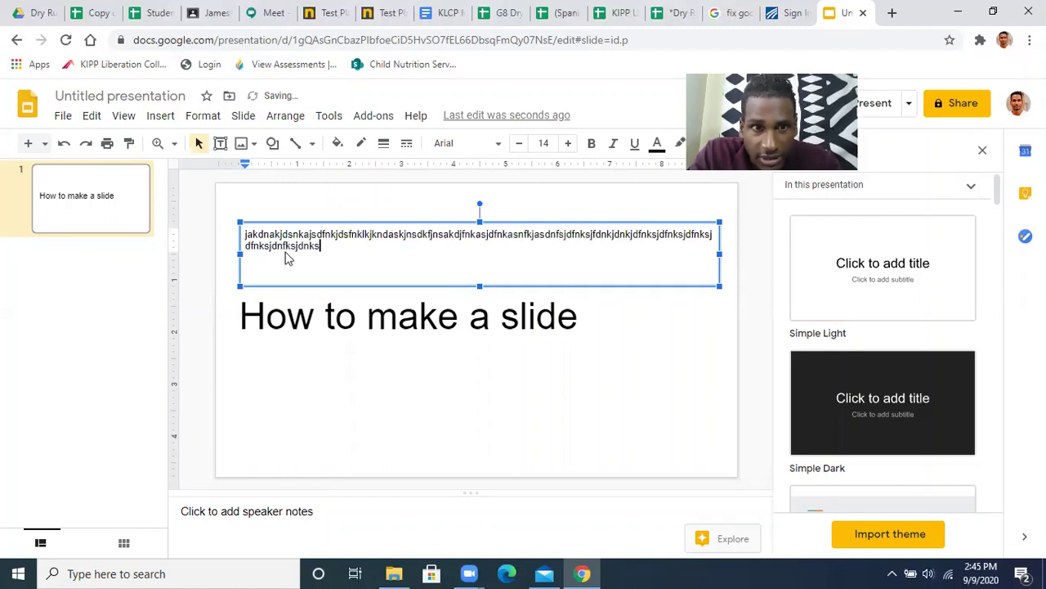
text(dfnksjdfnksjdfnksjdfn)
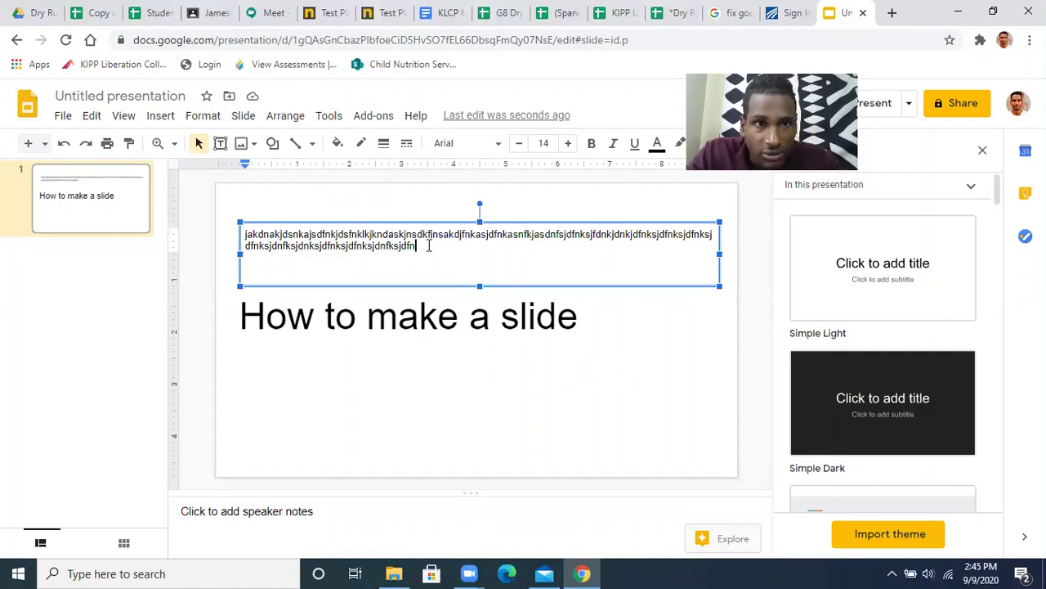
drag(429, 245, 244, 233)
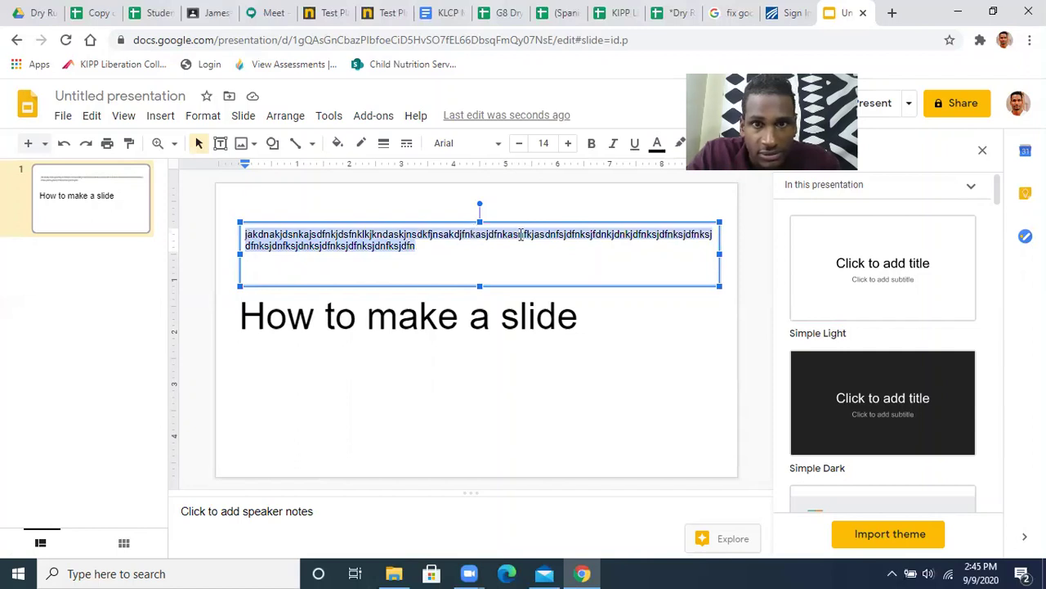
Stretch the title box downward so the title sits lower on the slide
click(619, 316)
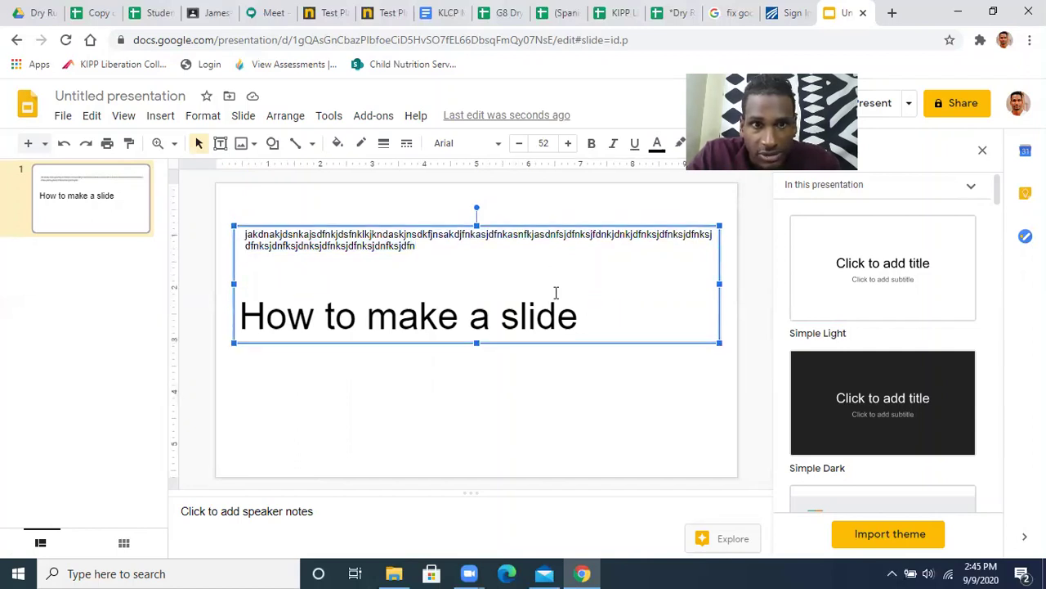
drag(476, 342, 478, 426)
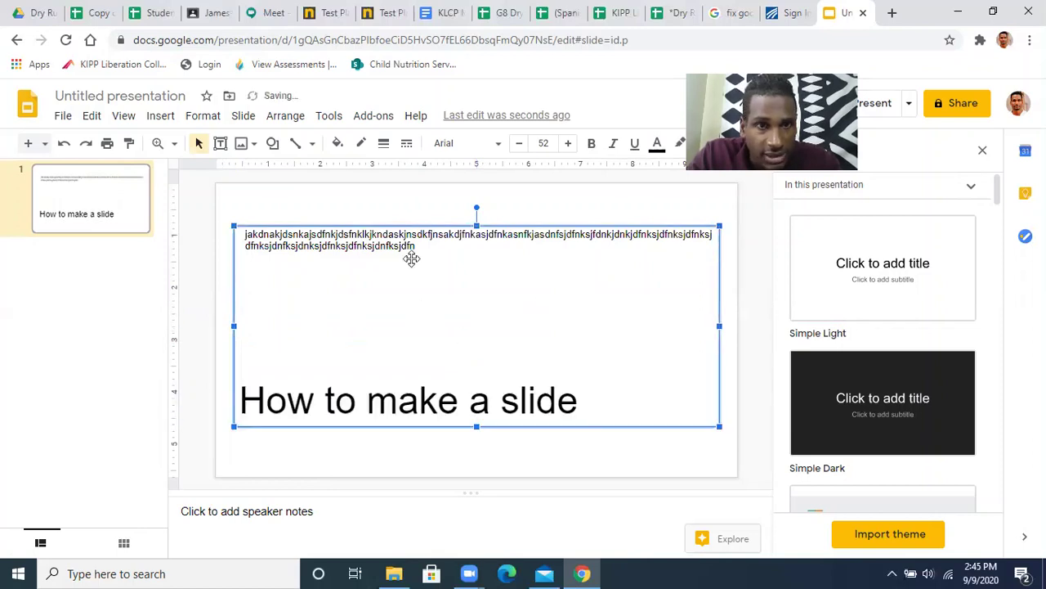
click(355, 211)
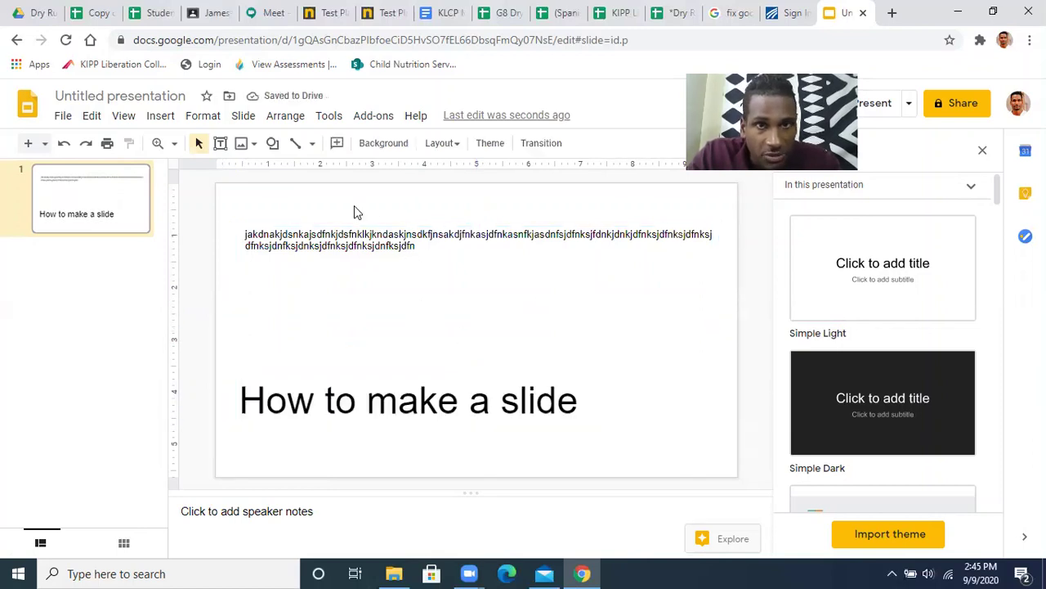